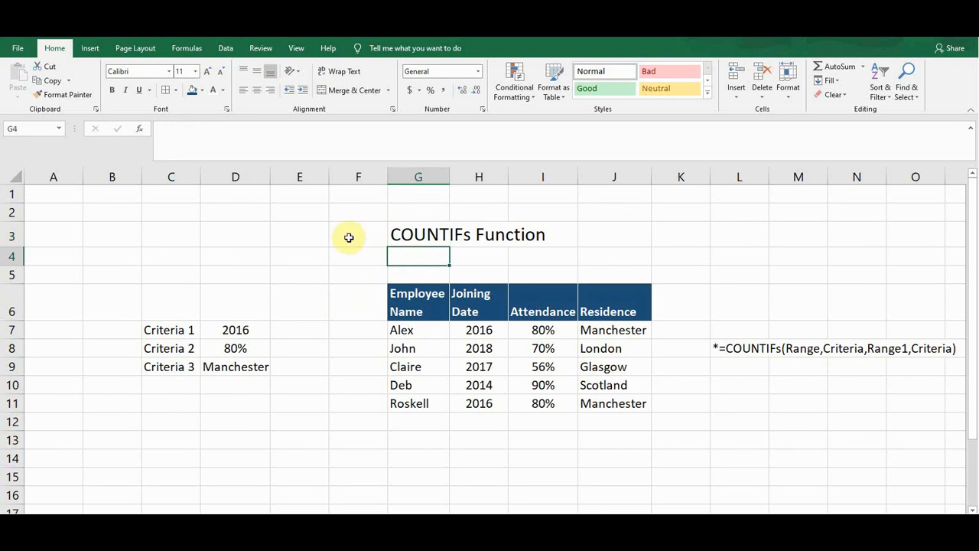
left_click(348, 237)
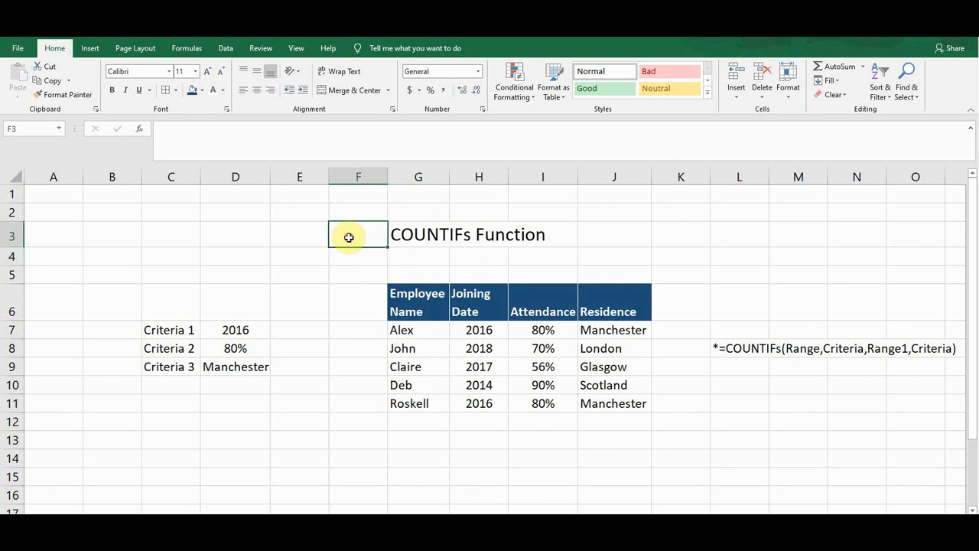
left_click(416, 231)
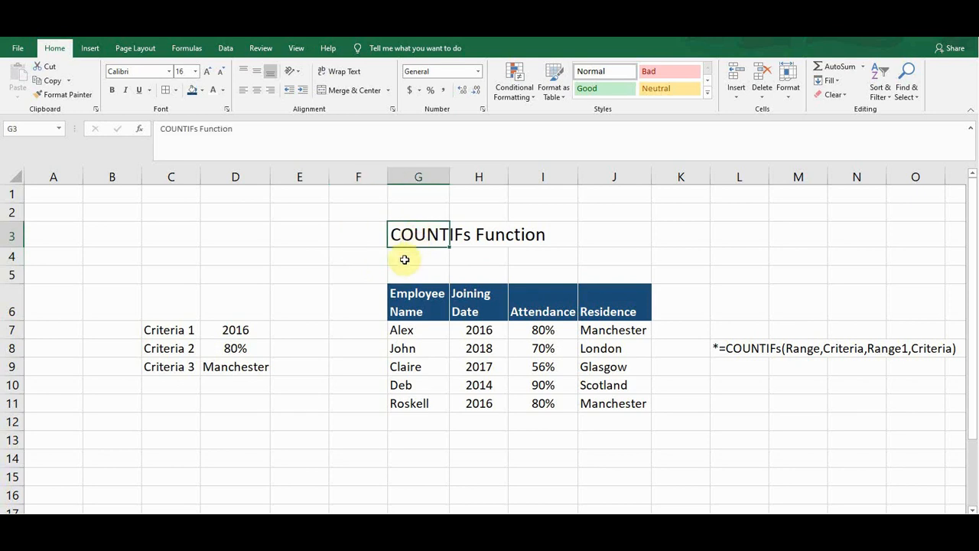
left_click(405, 260)
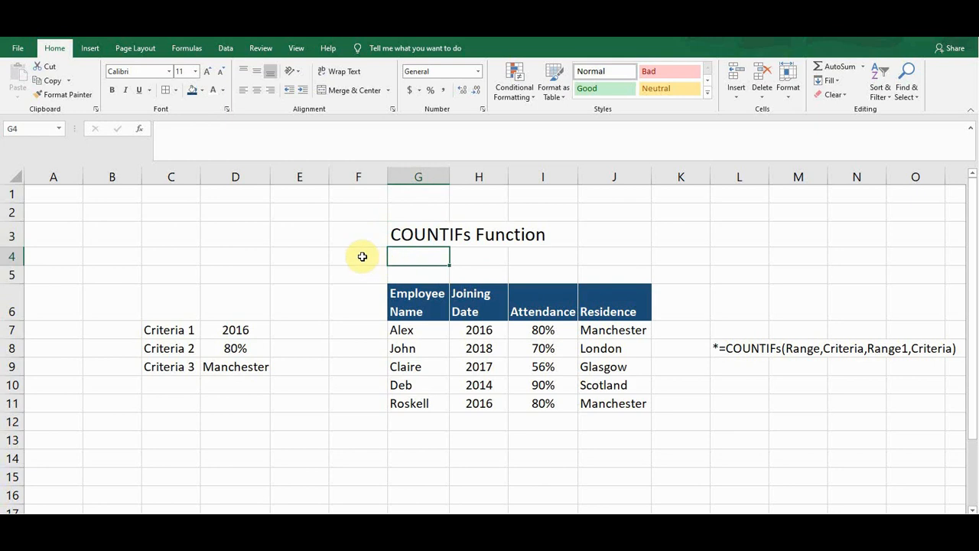
left_click(426, 304)
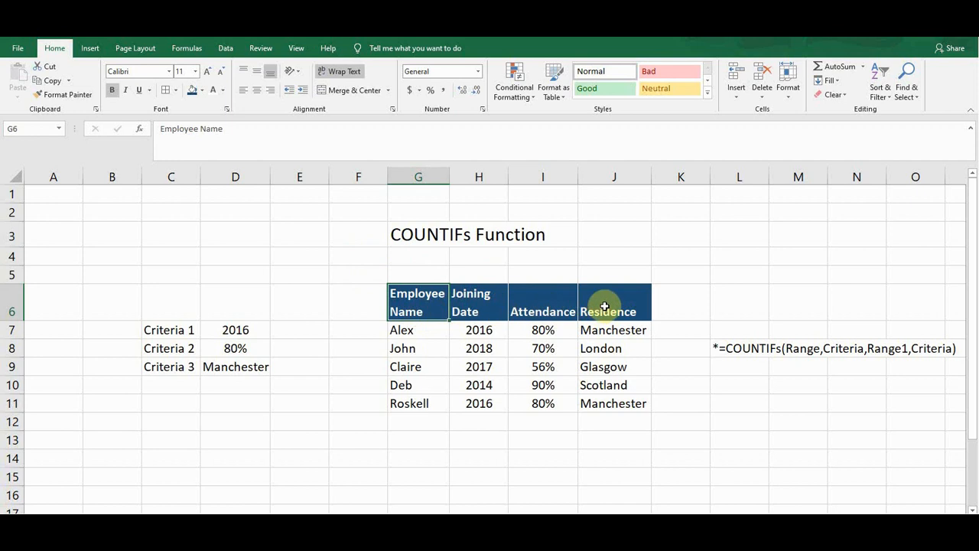
Start a COUNTIFS formula in cell G14 with the absolute joining-date range $H$7:$H$11 and its criterion in D7.
left_click(418, 454)
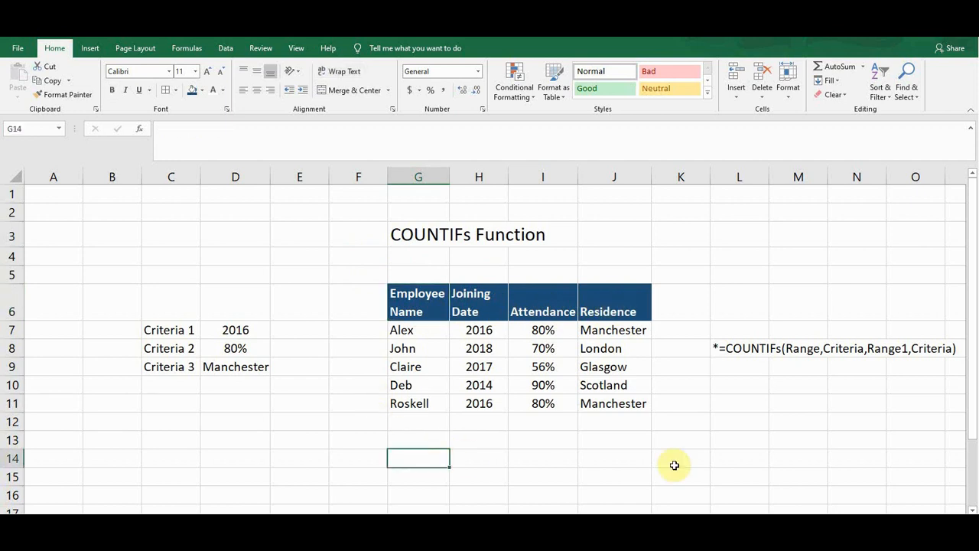
type("=count")
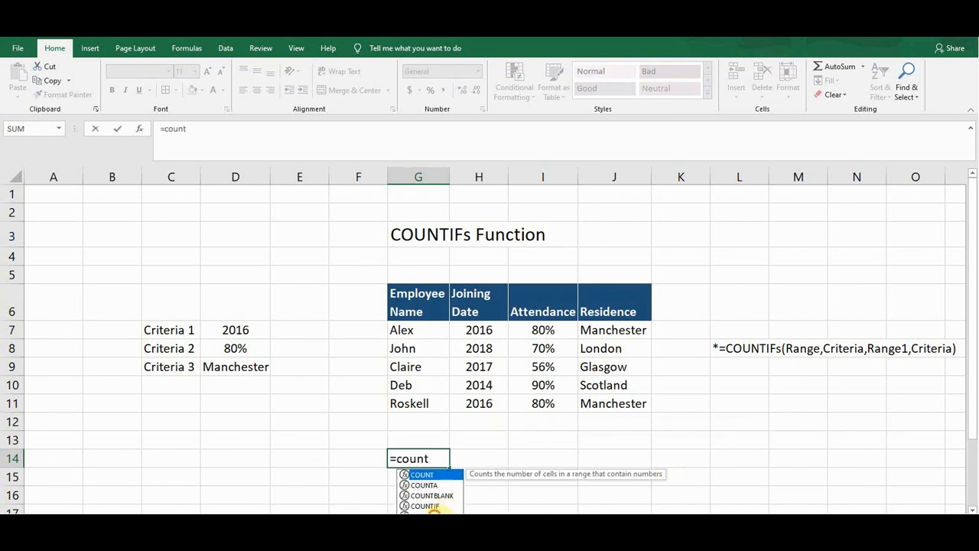
left_click(431, 510)
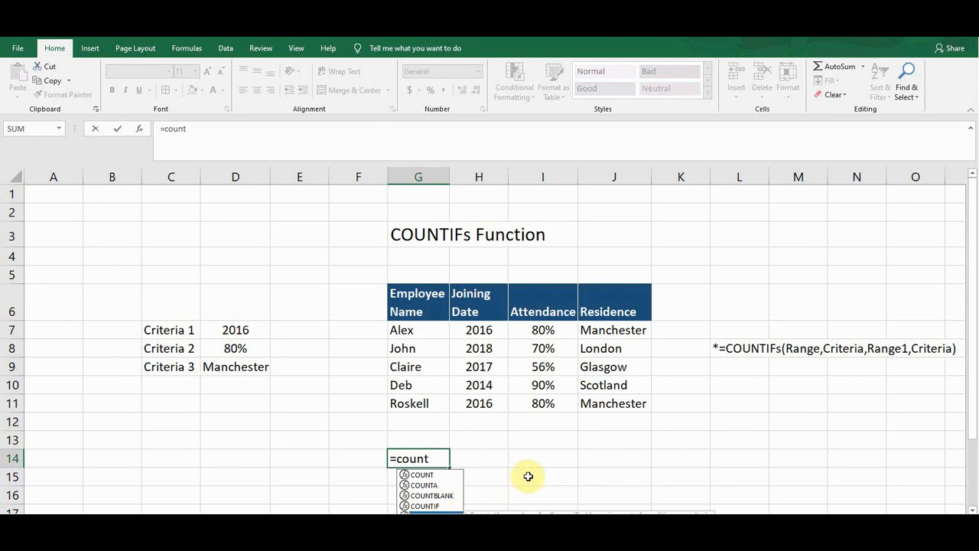
key("Tab")
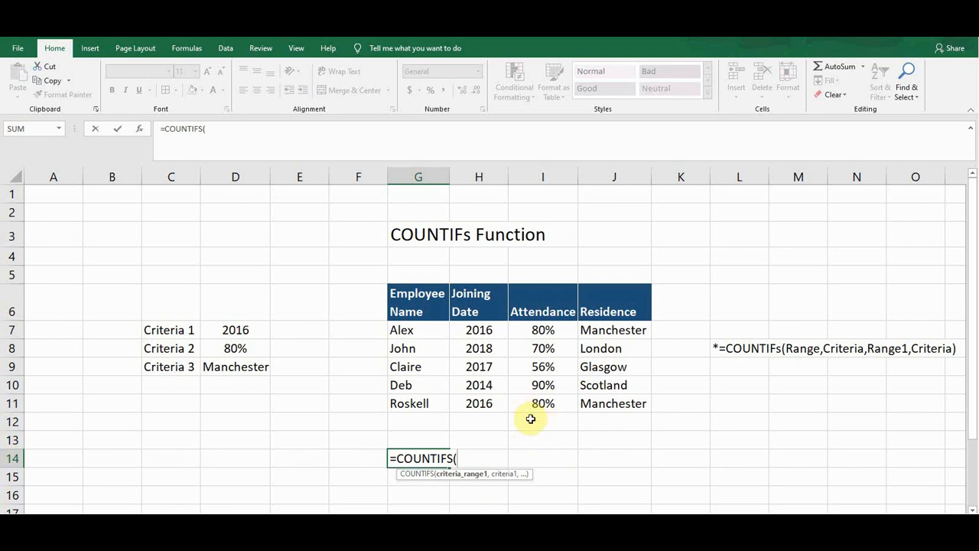
left_click(469, 329)
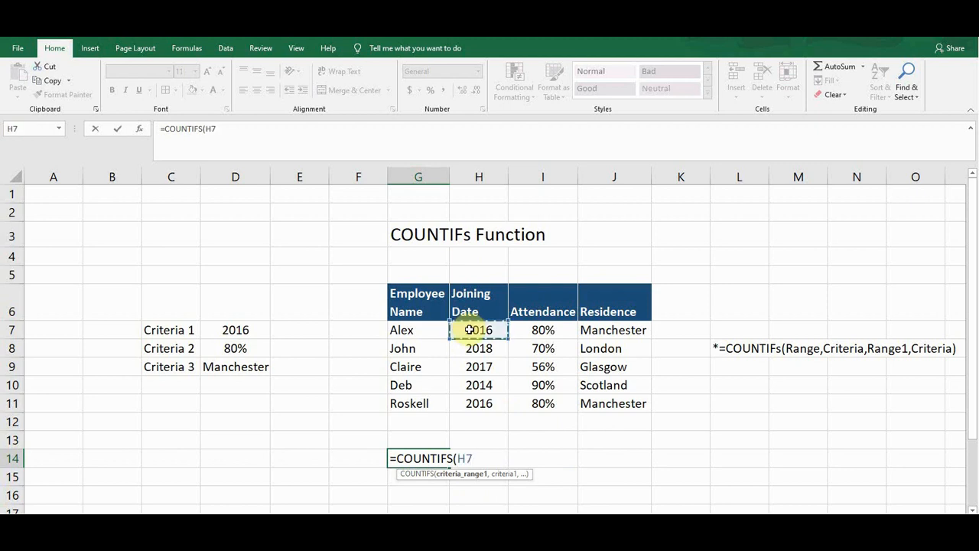
left_click_drag(472, 330, 463, 403)
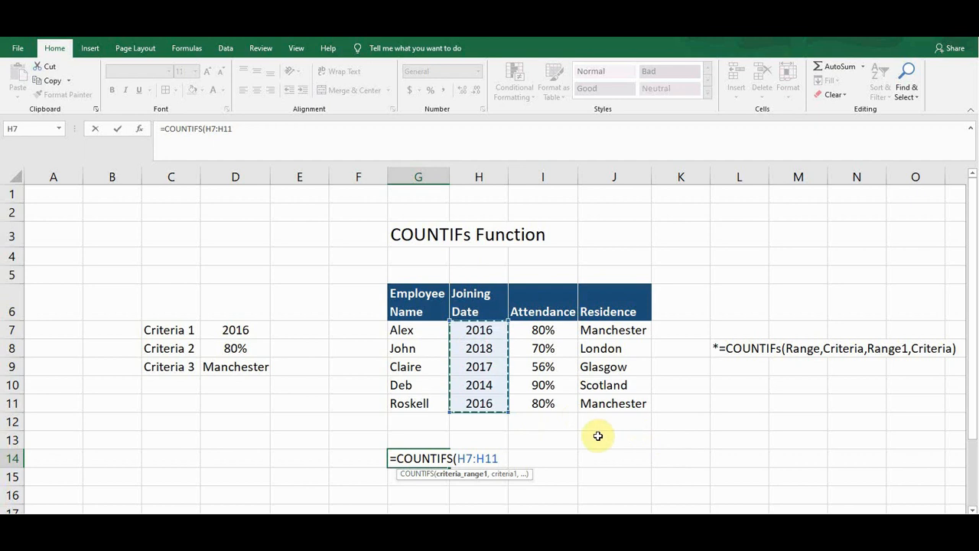
key("F4")
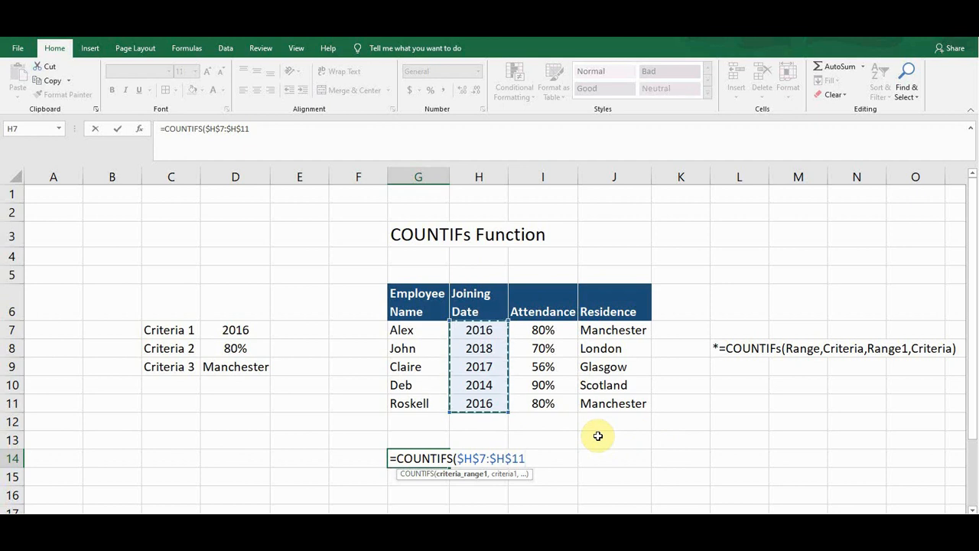
type(",")
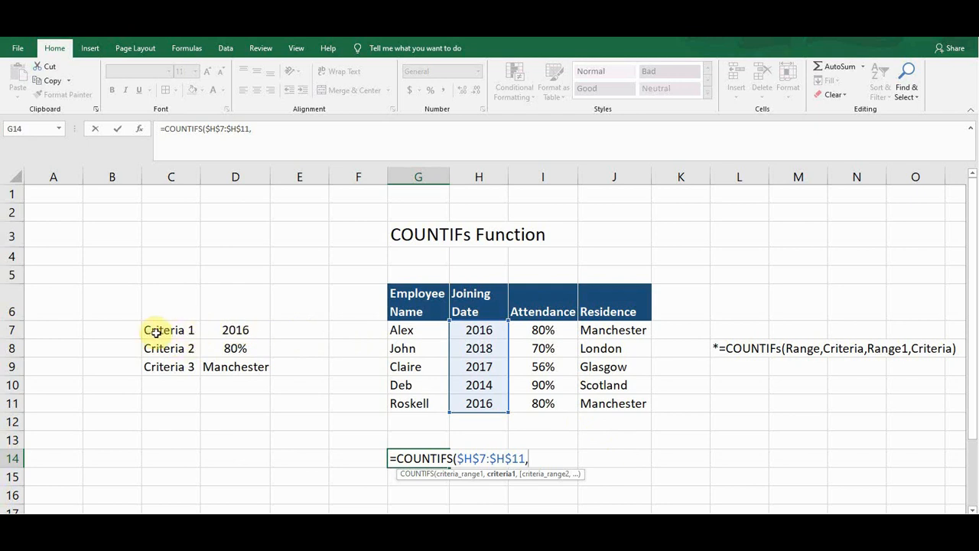
left_click(236, 330)
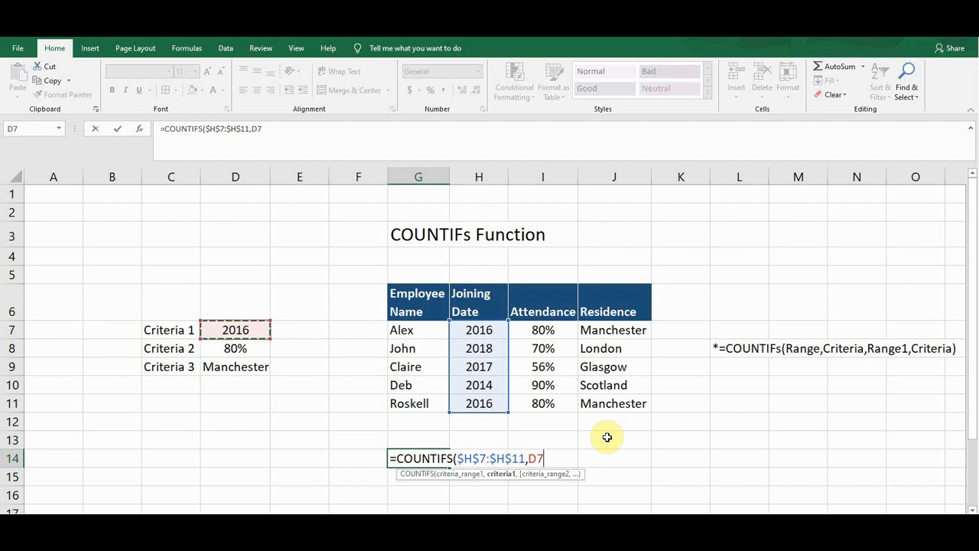
type(",")
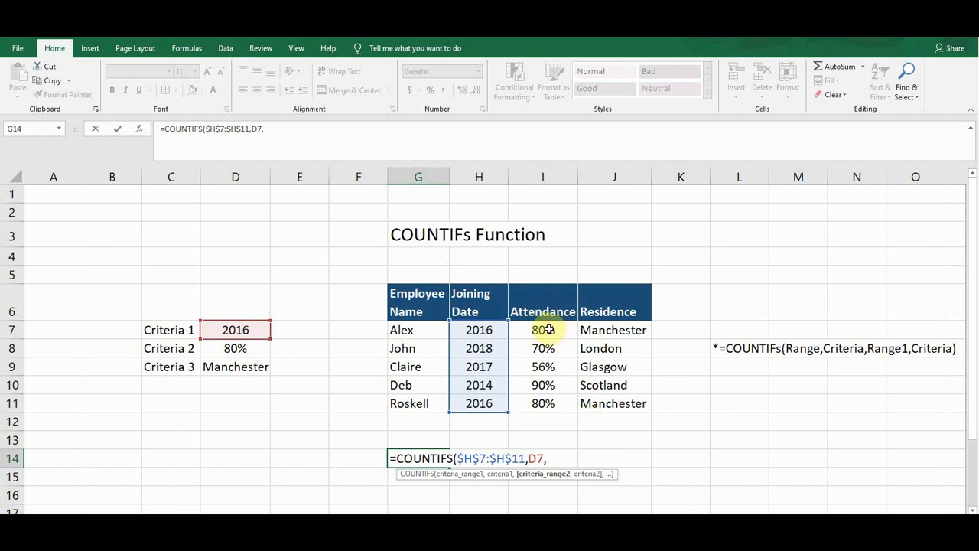
Add the absolute attendance range $I$7:$I$11 and its criterion in D8 as the second pair of the formula.
left_click_drag(549, 329, 548, 403)
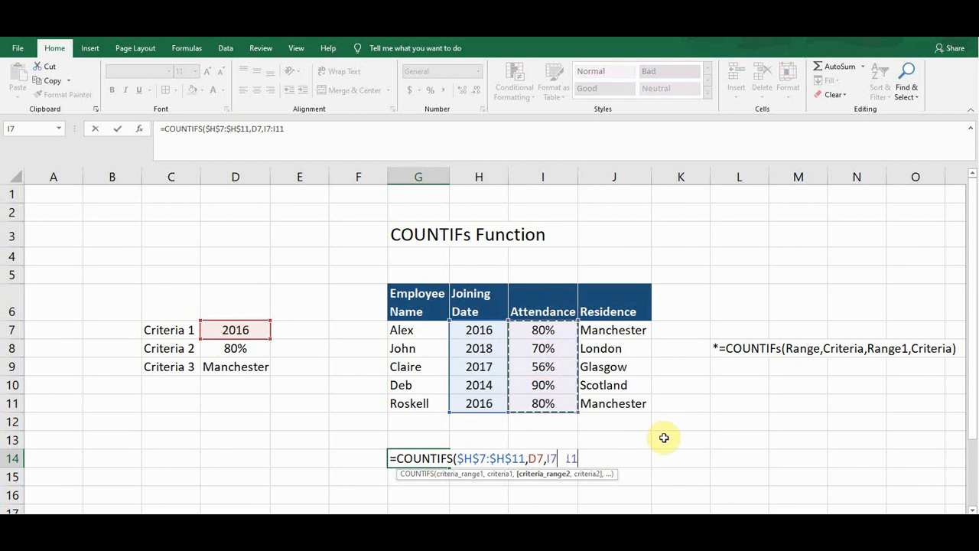
key("F4")
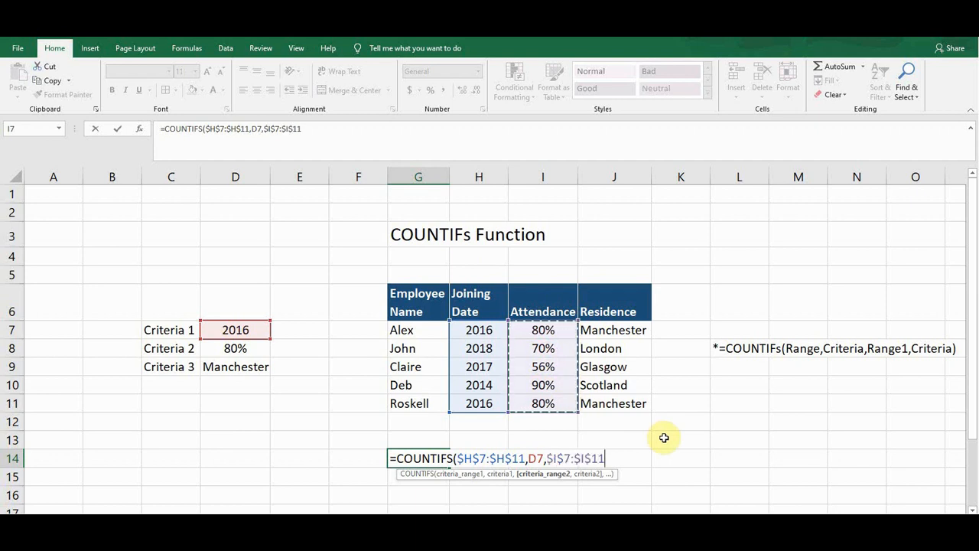
type(",")
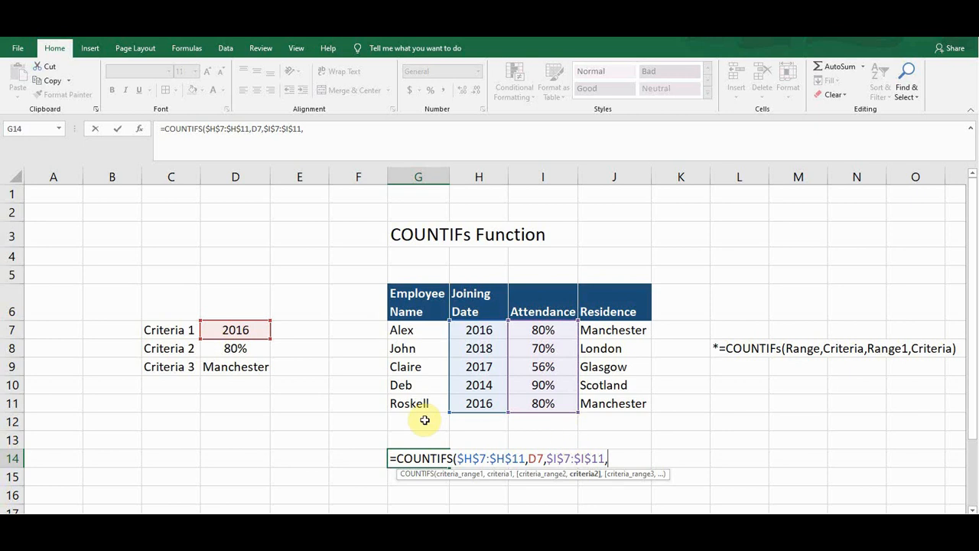
left_click(239, 349)
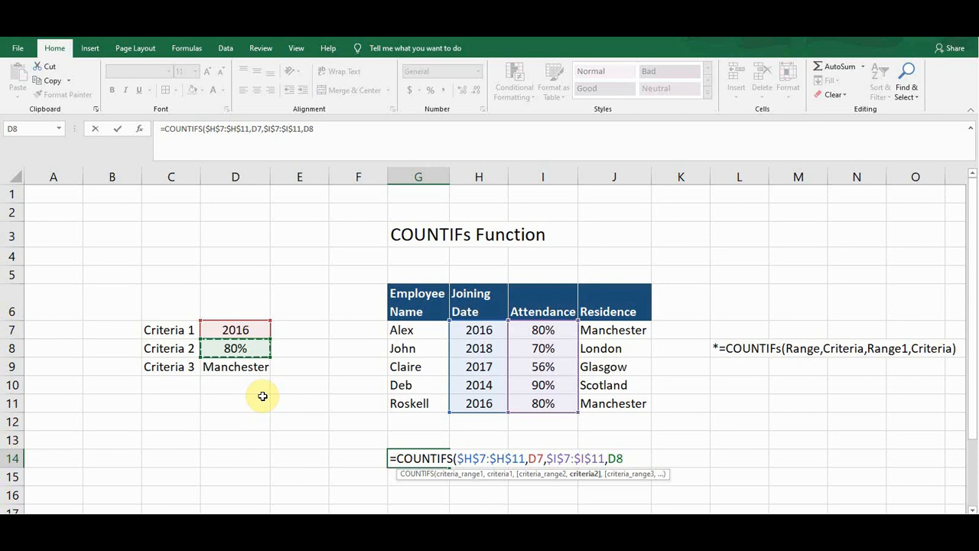
type(",")
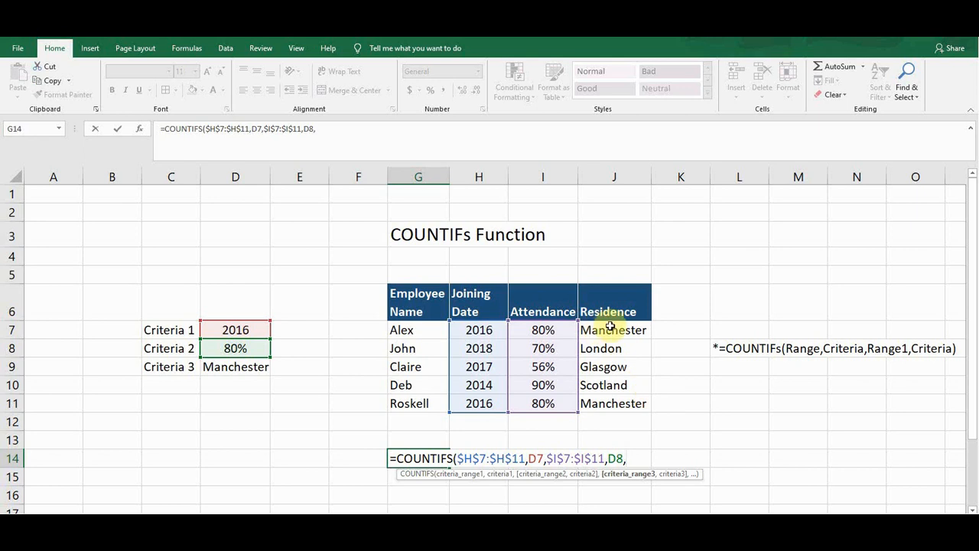
Add the absolute residence range $J$7:$J$11 with its criterion in D9 as the third pair and complete the formula.
left_click_drag(612, 328, 615, 403)
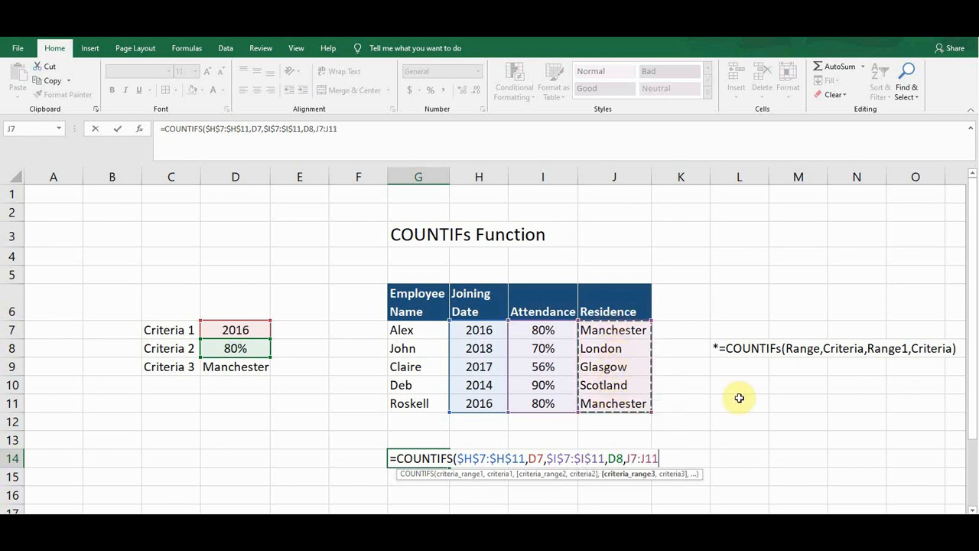
key("F4")
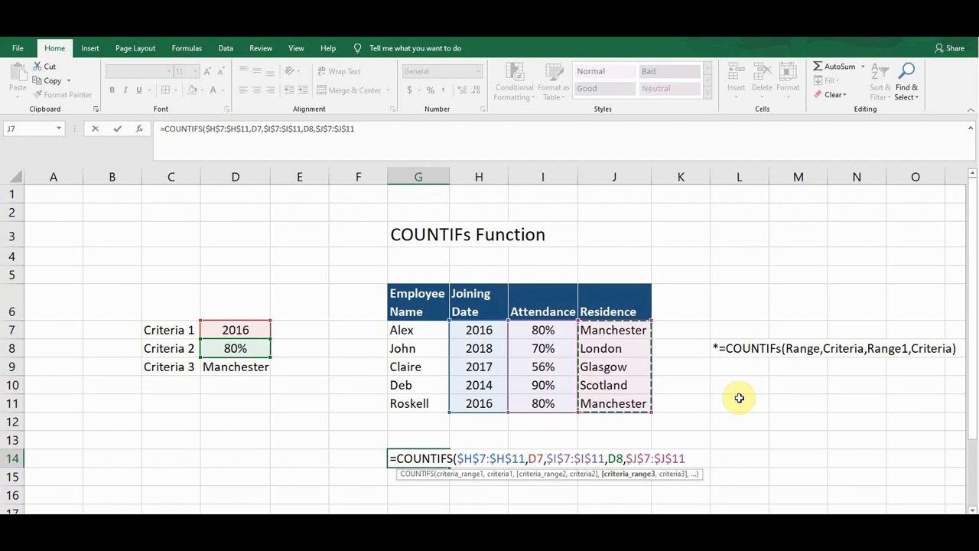
type(",")
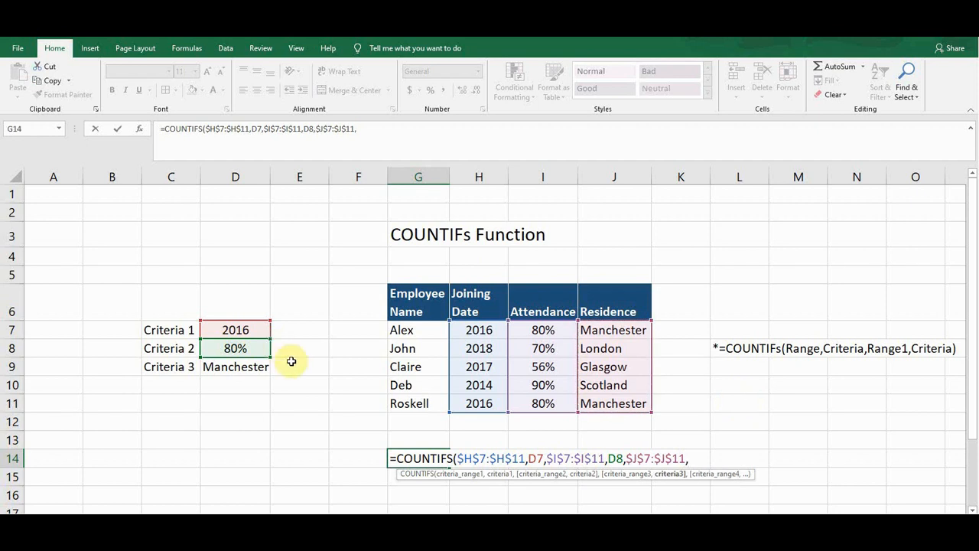
left_click(232, 368)
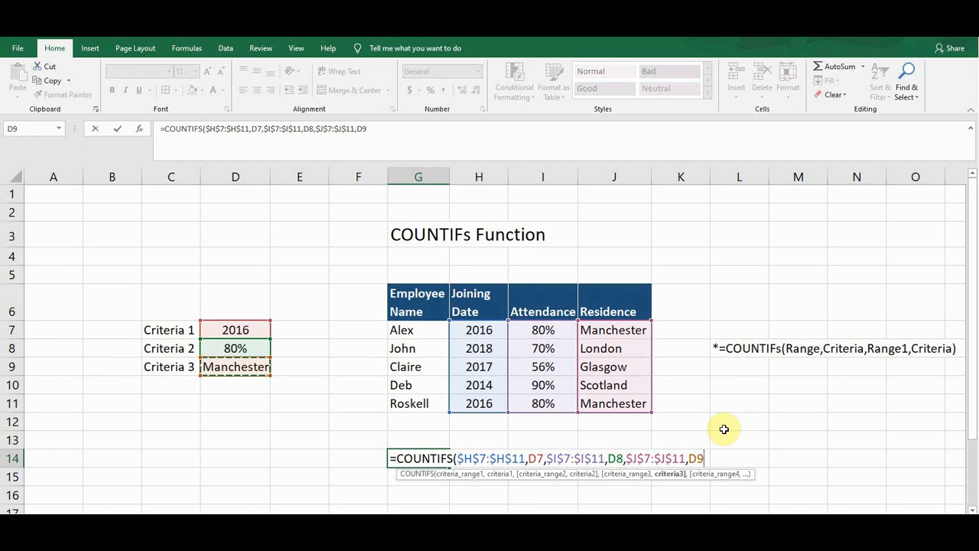
type(")")
key("ctrl+Return")
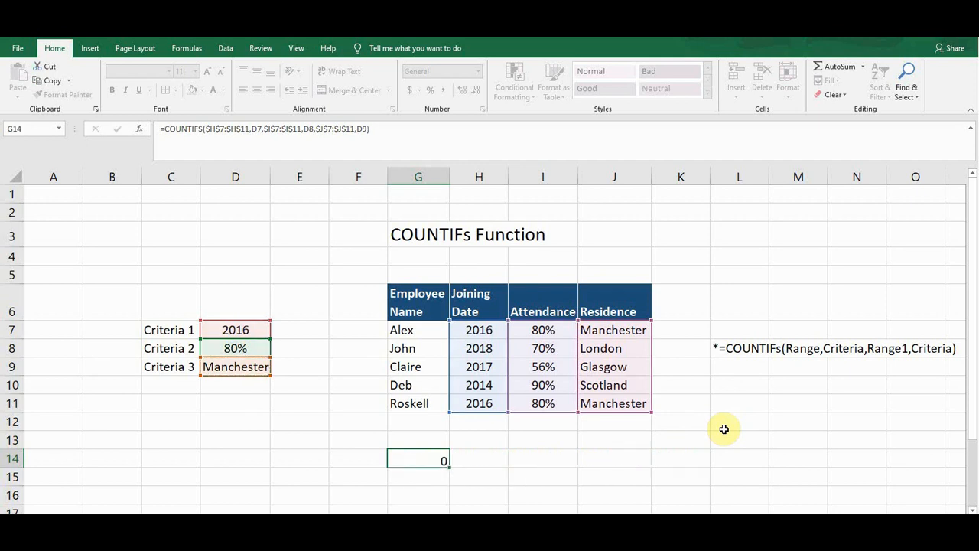
Examine the COUNTIFS result in G14 alongside the joining-date, attendance and residence criteria in D7:D9.
left_click(411, 460)
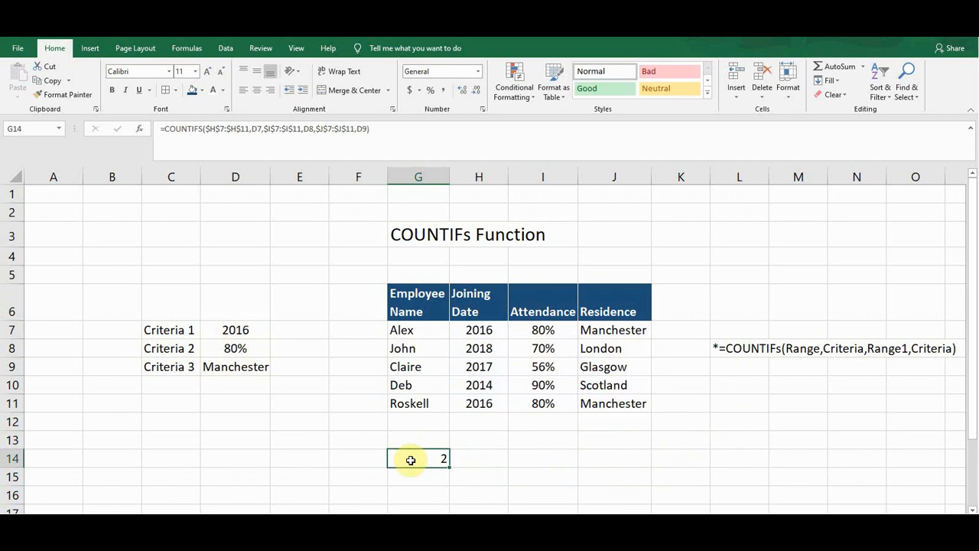
left_click(241, 329)
type("2016")
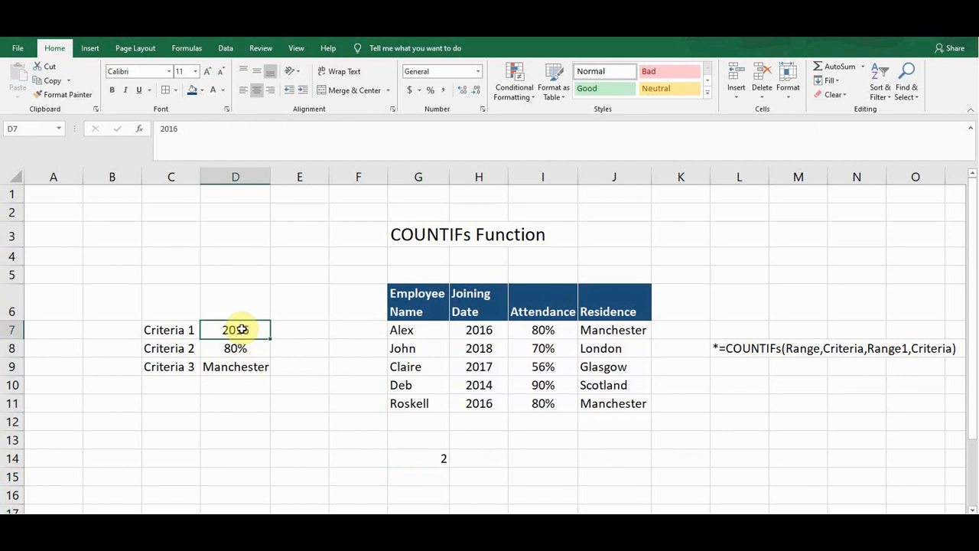
key("ctrl+Return")
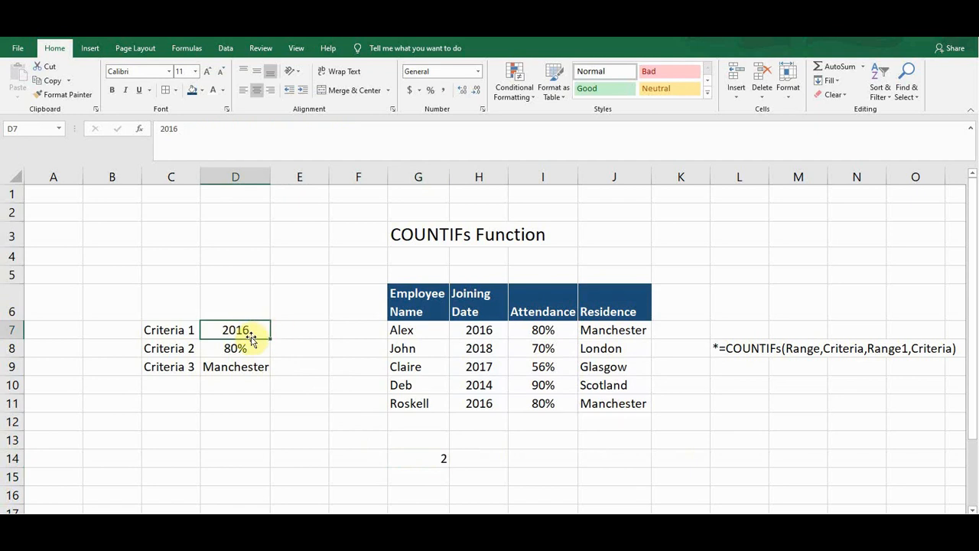
left_click(479, 331)
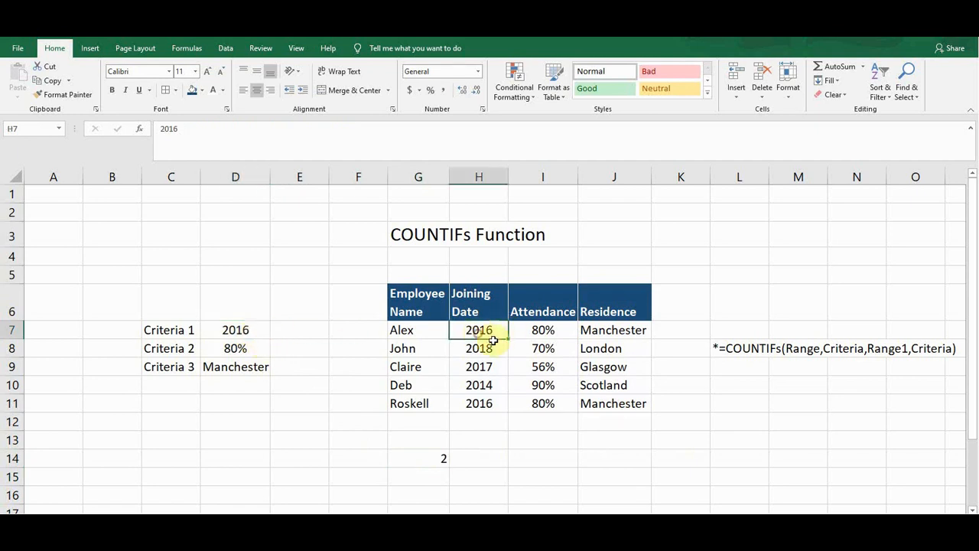
left_click(240, 349)
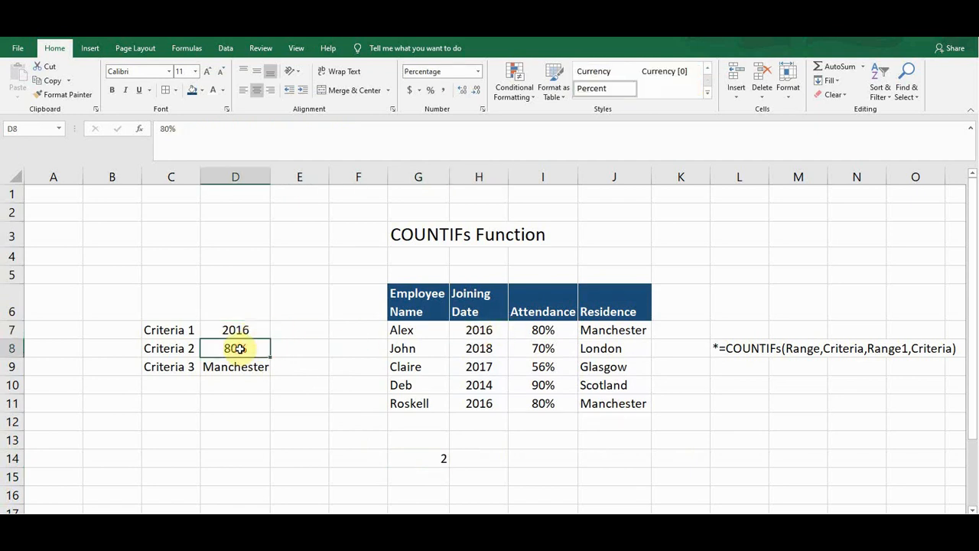
left_click(239, 369)
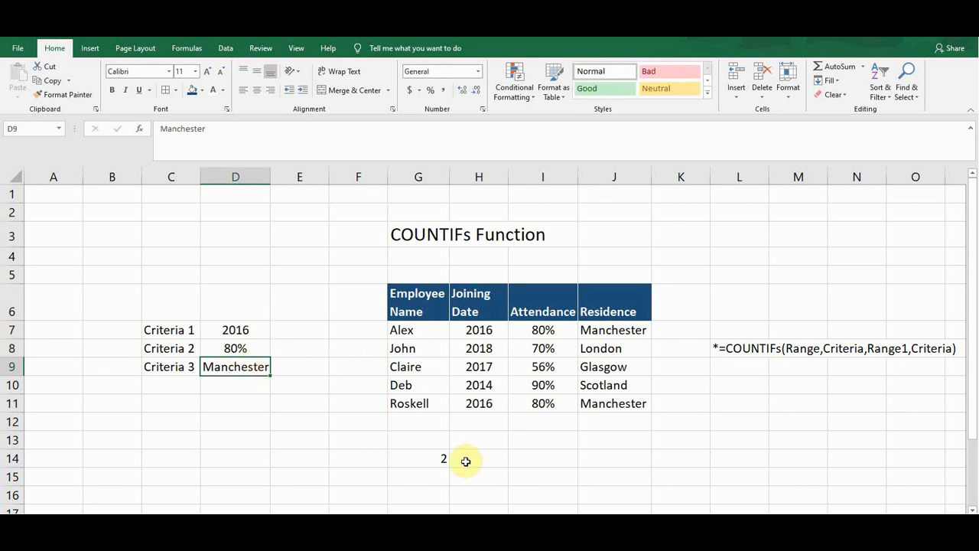
left_click(244, 331)
left_click(237, 348)
left_click(243, 371)
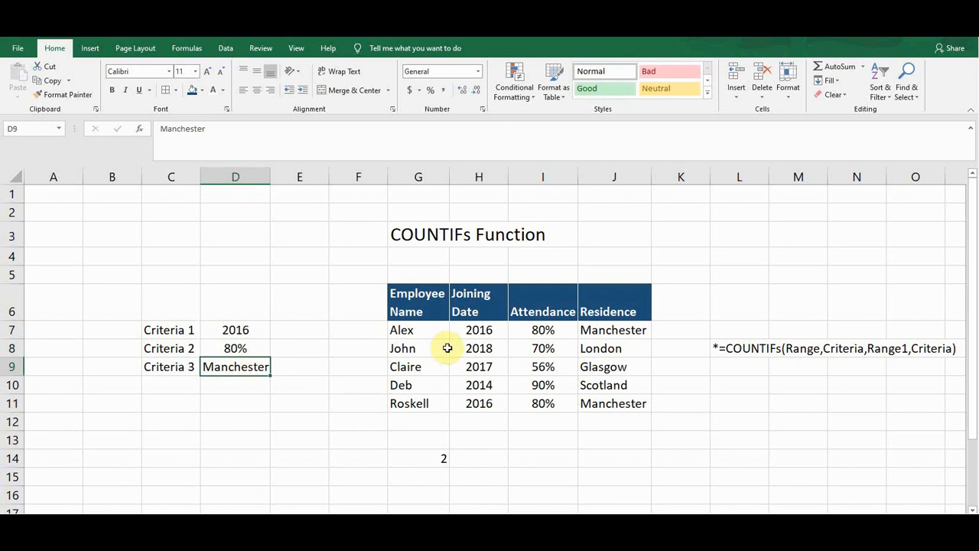
left_click(415, 334)
left_click(421, 352)
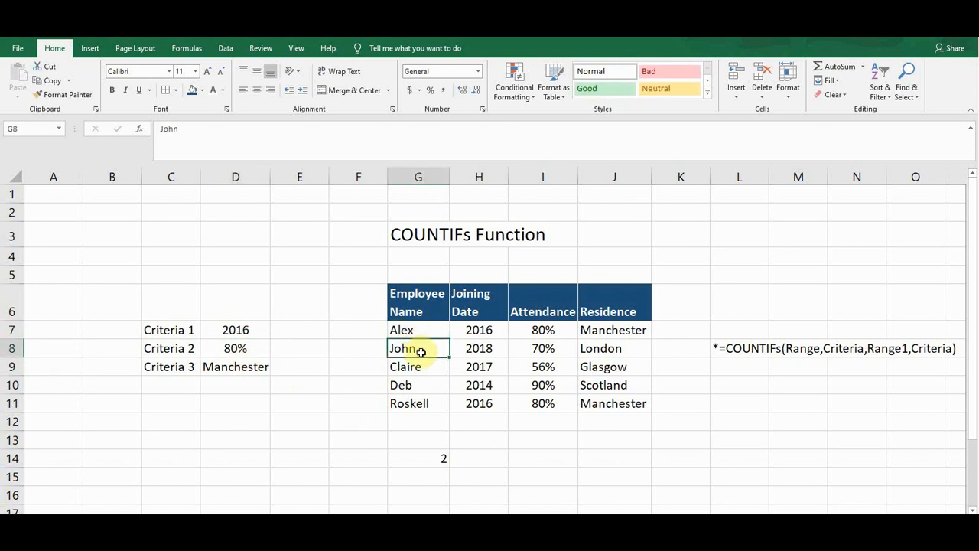
left_click(436, 458)
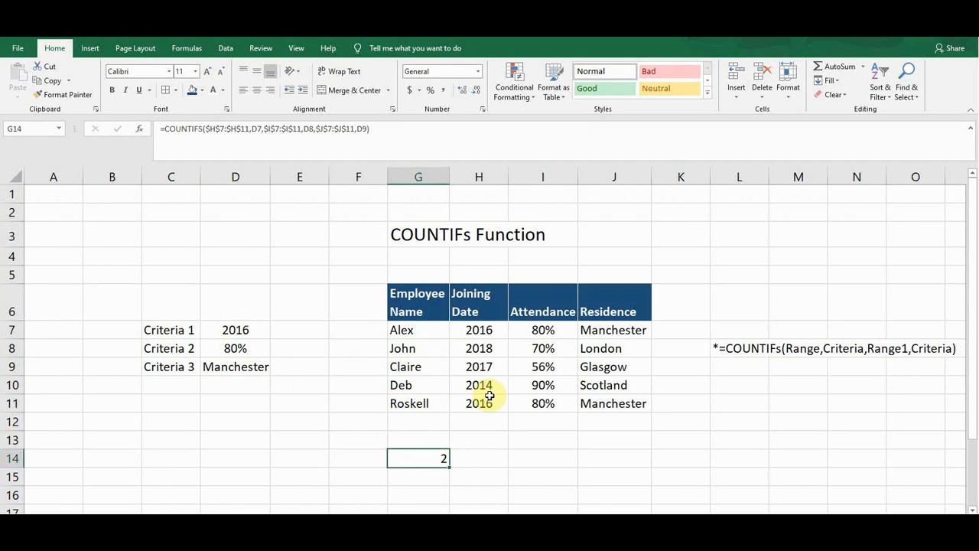
Check the joining date, attendance and residence of the employees in rows 7 and 11 against the three criteria.
left_click(417, 330)
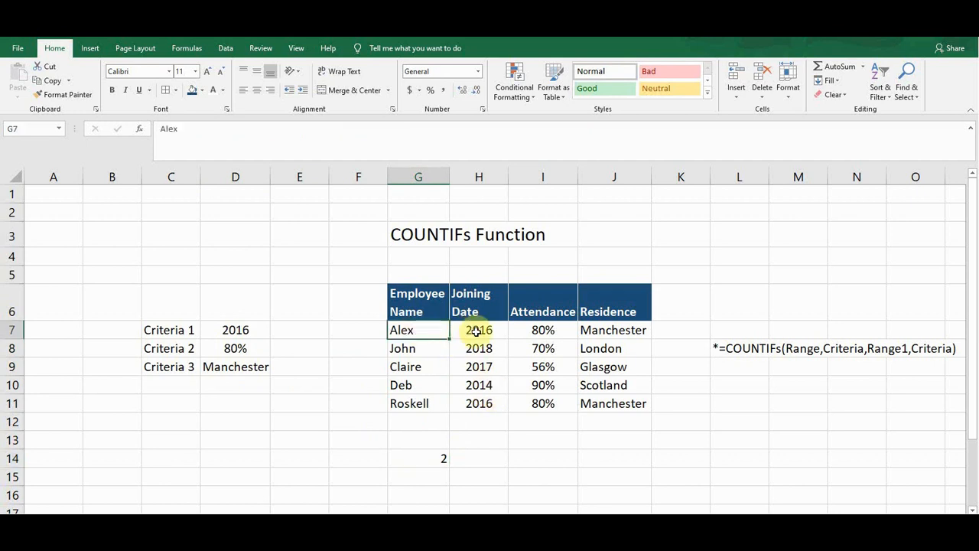
left_click(477, 330)
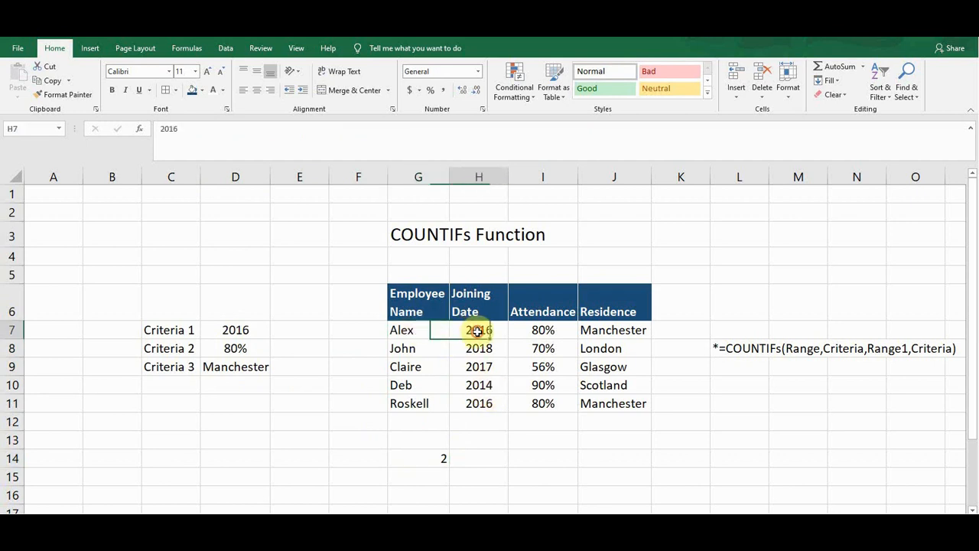
left_click(541, 330)
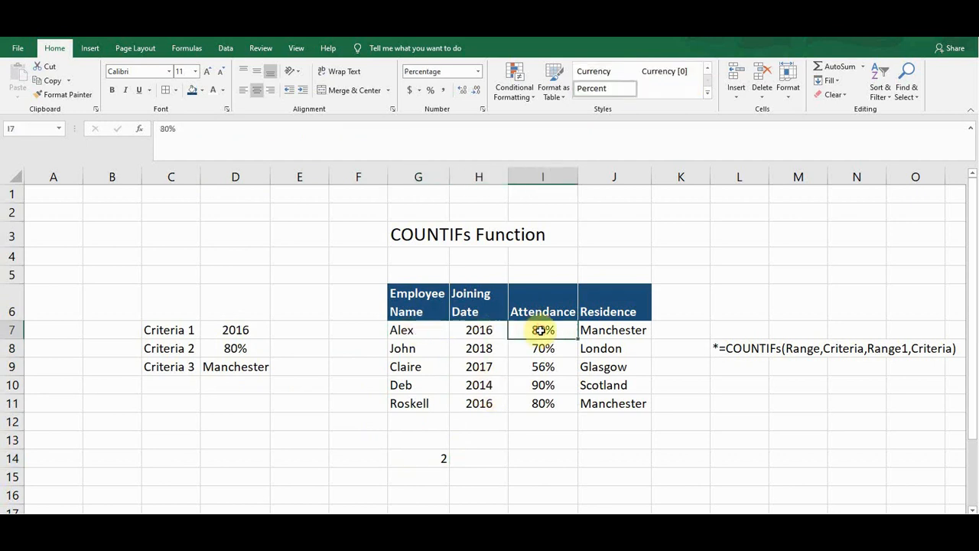
left_click(615, 332)
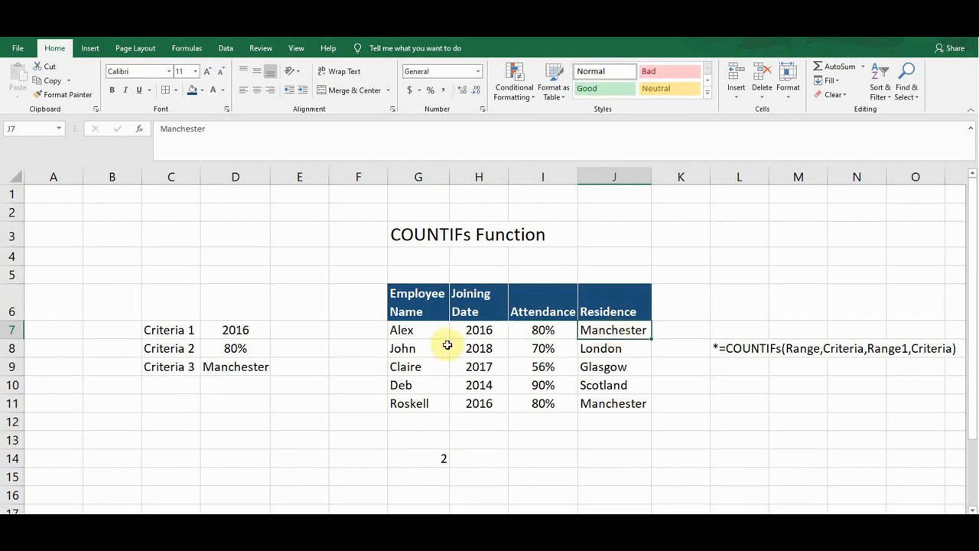
left_click(413, 402)
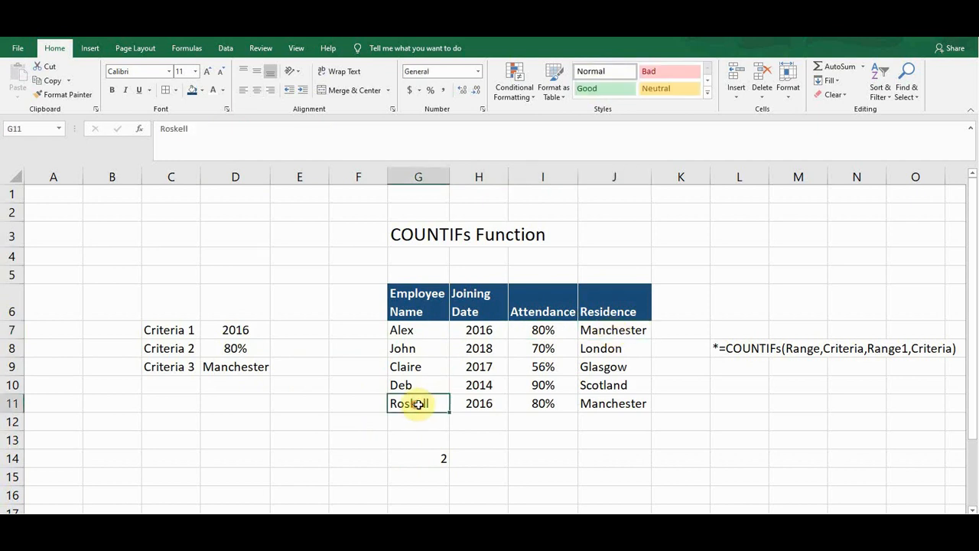
left_click(482, 404)
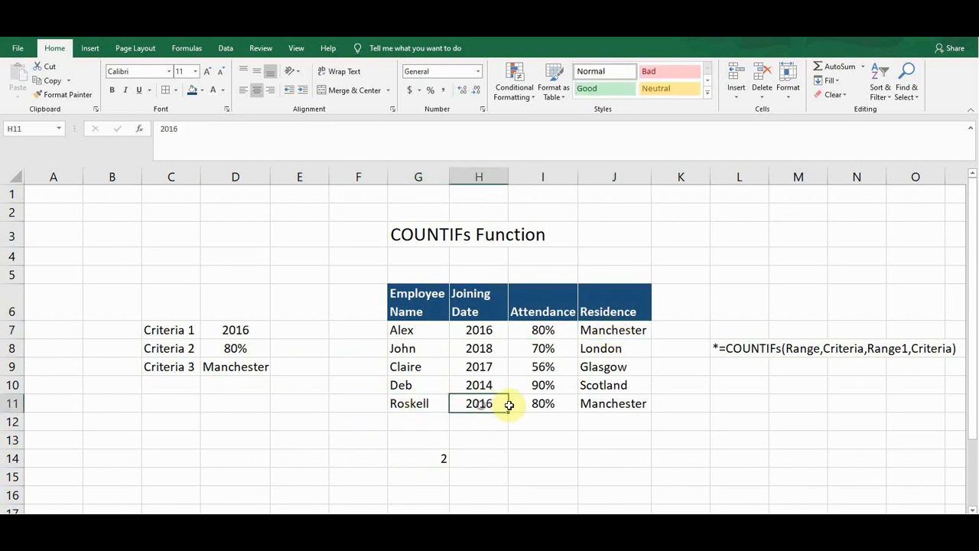
left_click(549, 407)
left_click(618, 404)
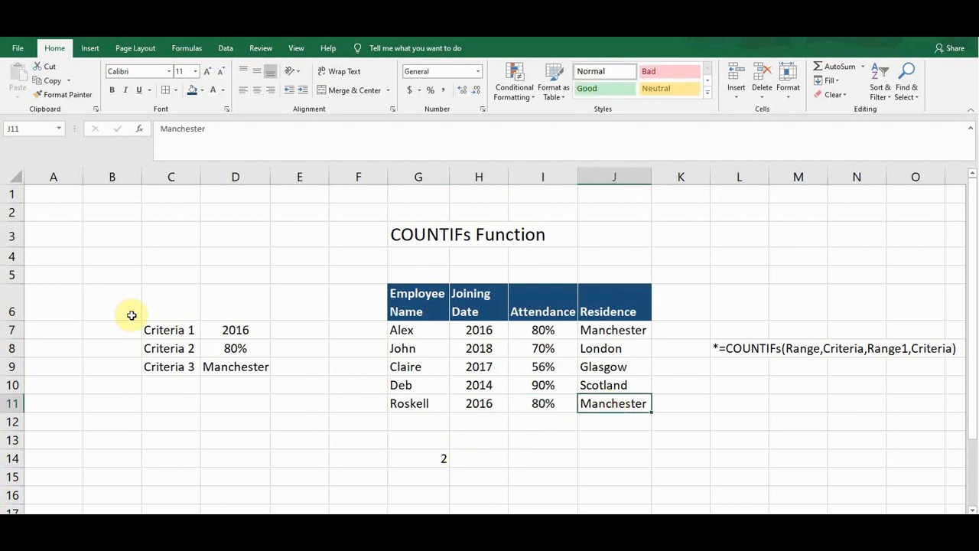
Compare the COUNTIFS formula in G14 with its criteria in D7:D9 and the syntax note in L8.
left_click(434, 460)
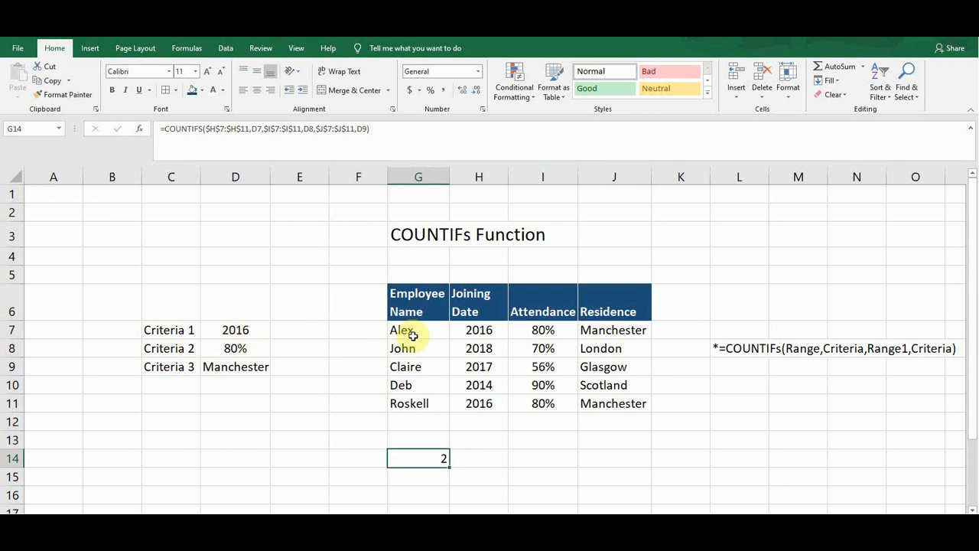
left_click(243, 331)
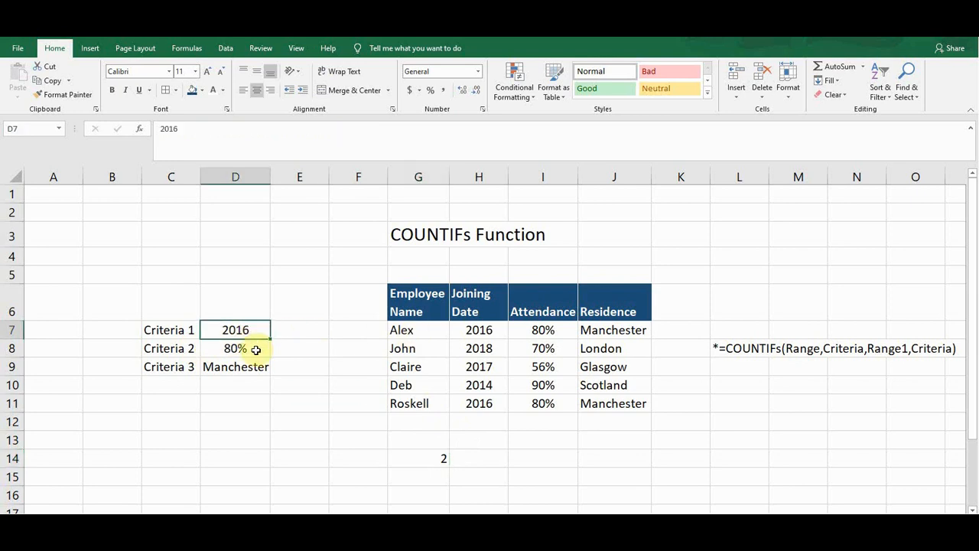
left_click(255, 350)
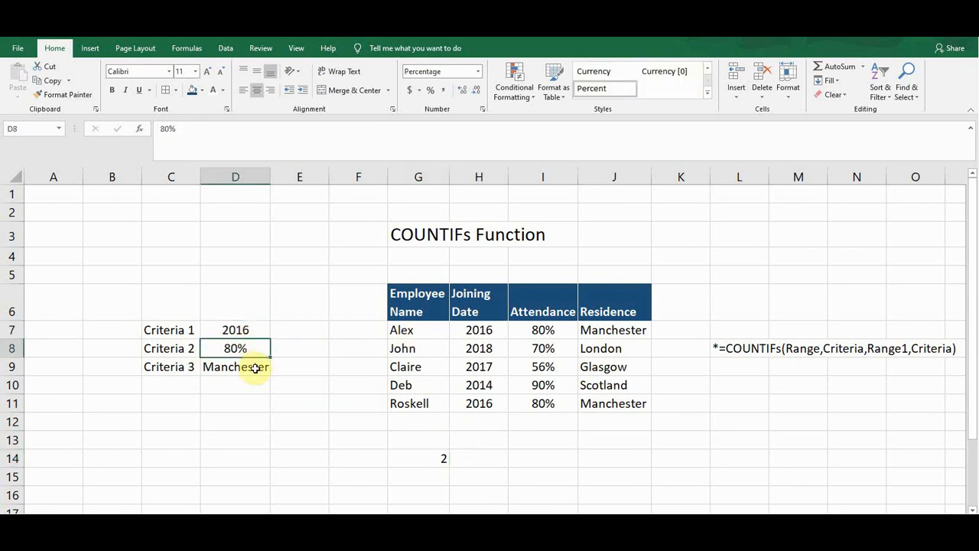
left_click(256, 367)
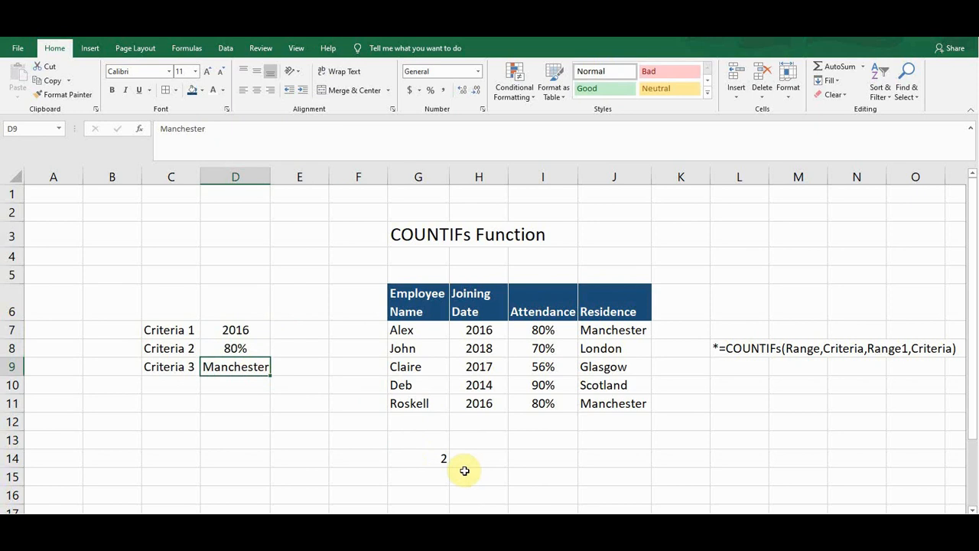
left_click(423, 460)
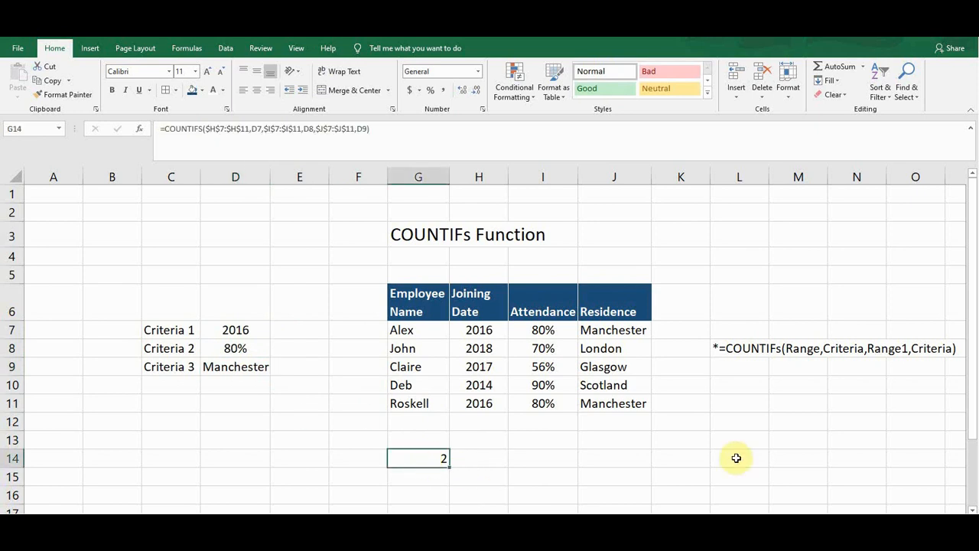
left_click(731, 347)
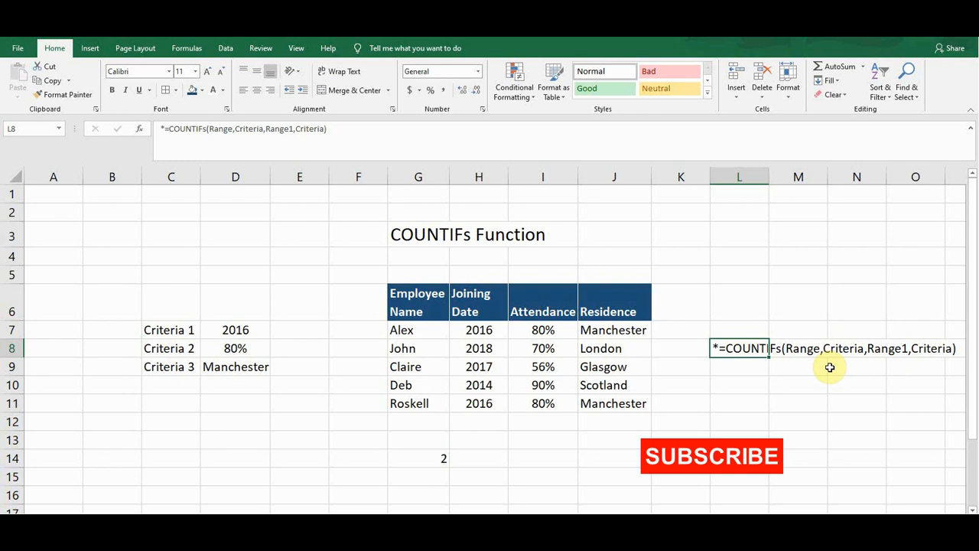
left_click(560, 440)
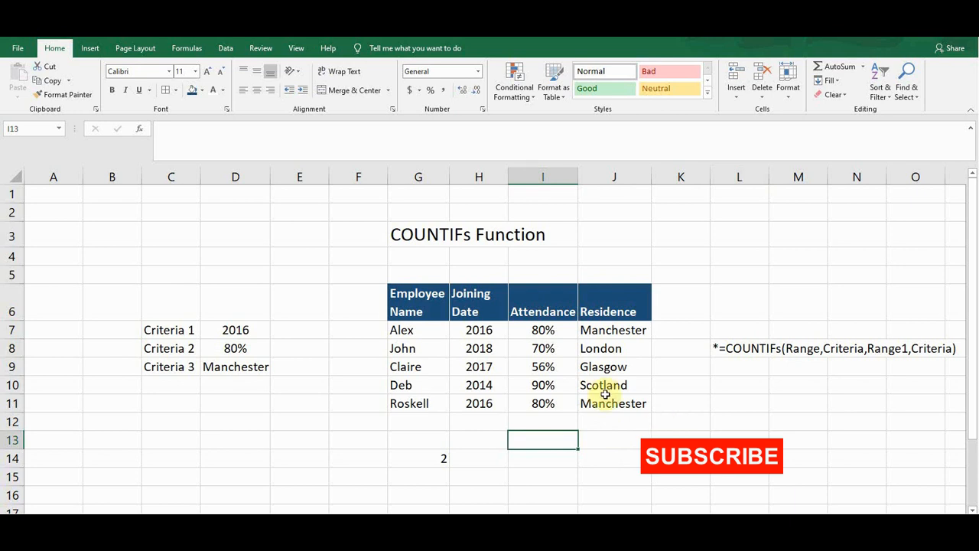
left_click(425, 310)
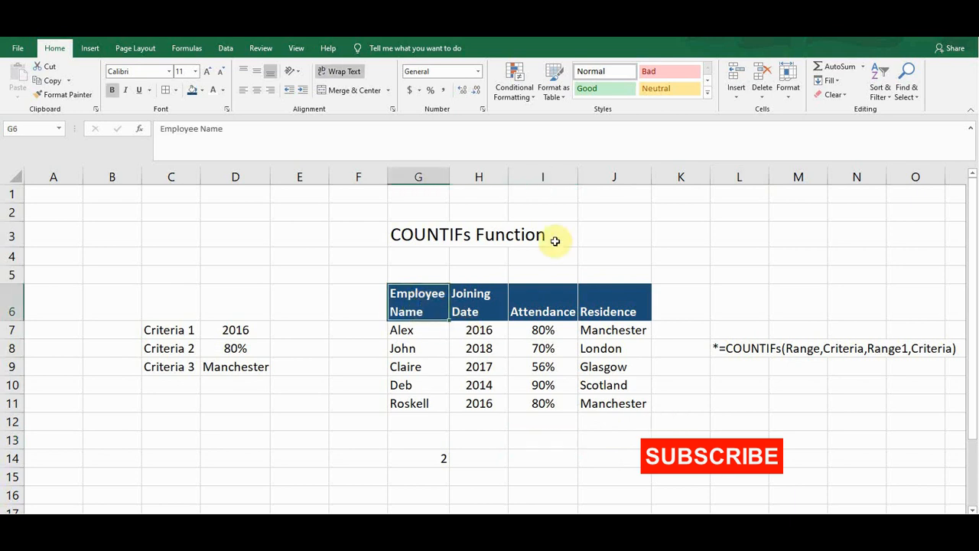